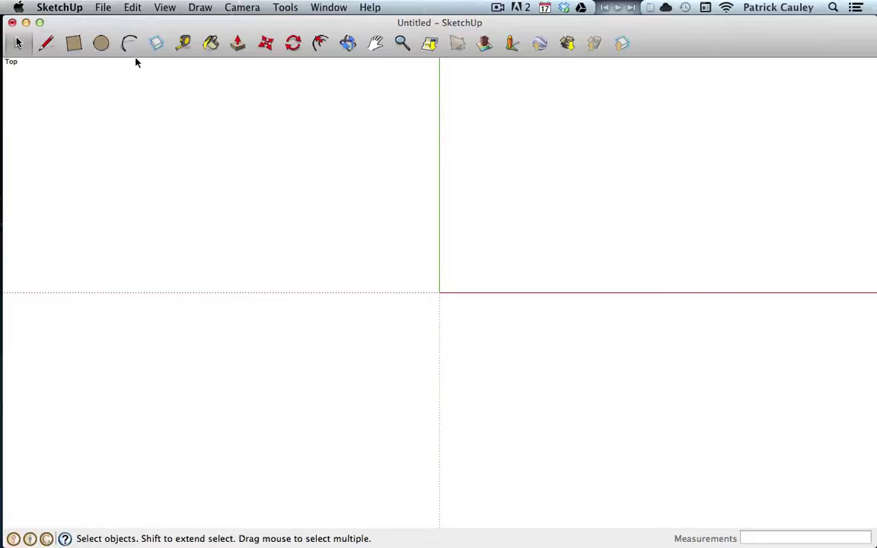
# Step: Show the Large Tool Set palette from View > Tool Palettes
pyautogui.click(166, 9)
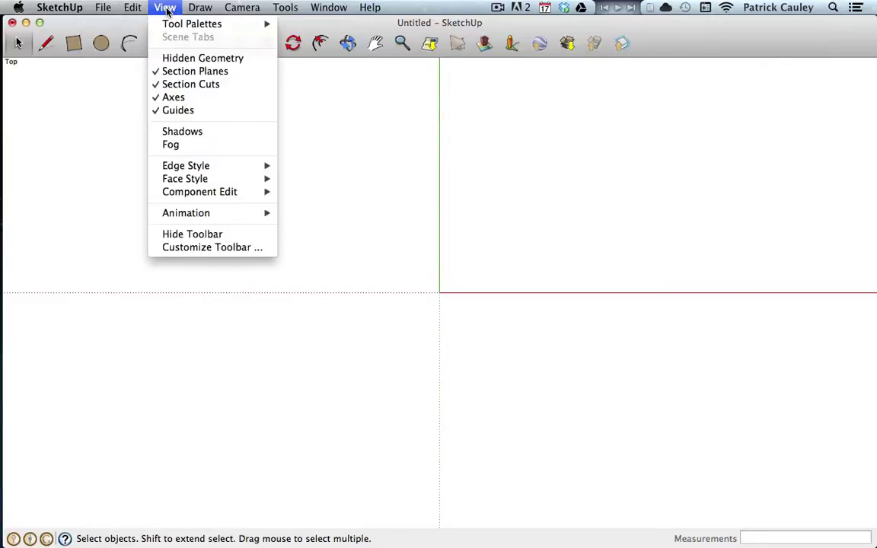
pyautogui.moveTo(255, 25)
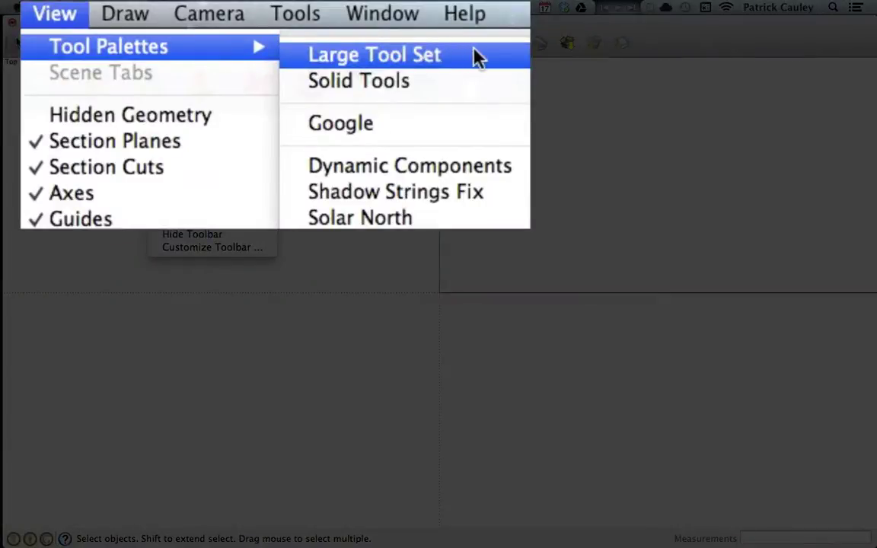
pyautogui.click(477, 57)
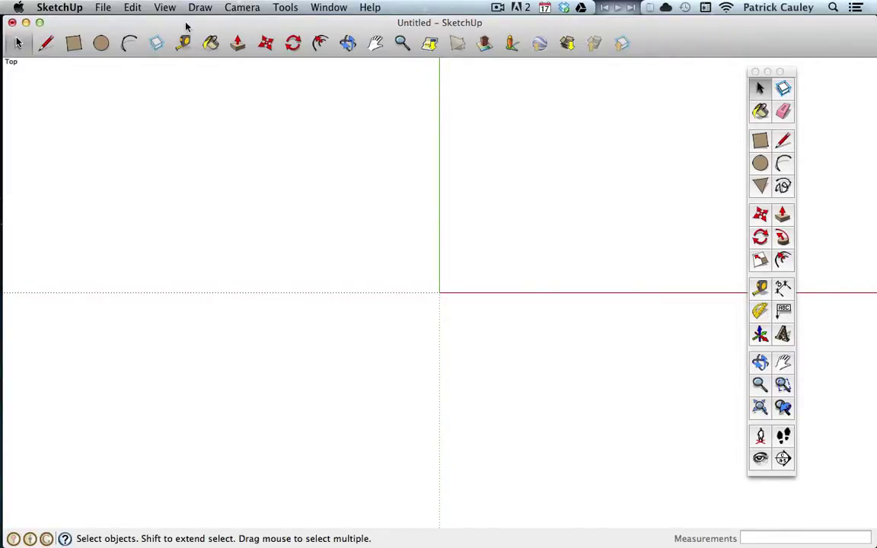
# Step: Hide the original main toolbar via View > Hide Toolbar
pyautogui.click(163, 10)
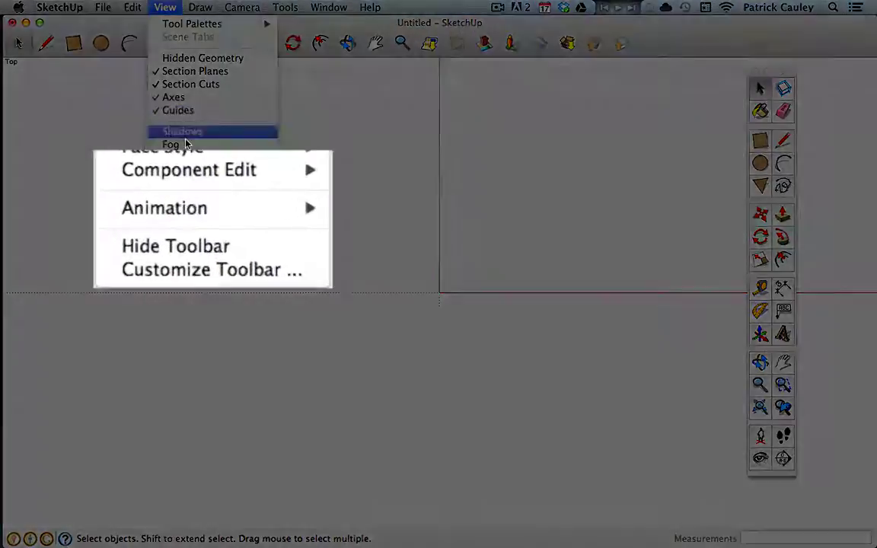
pyautogui.moveTo(199, 192)
pyautogui.click(160, 222)
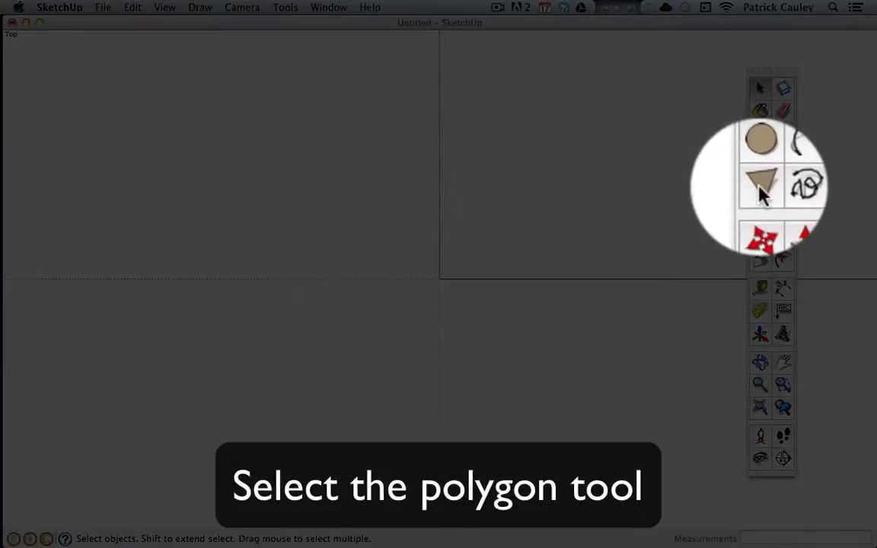
# Step: Start a polygon and settle on six sides after trying 5, 7 and 56
pyautogui.click(760, 186)
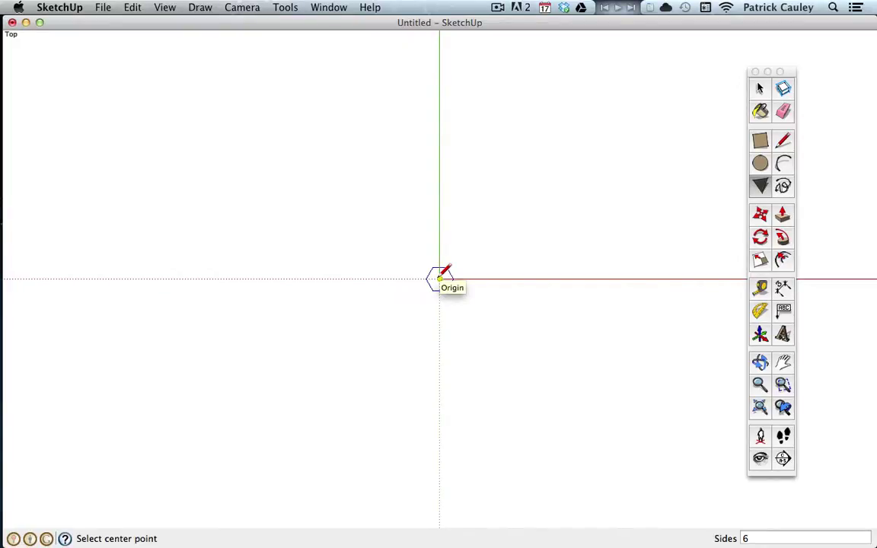
pyautogui.write('5')
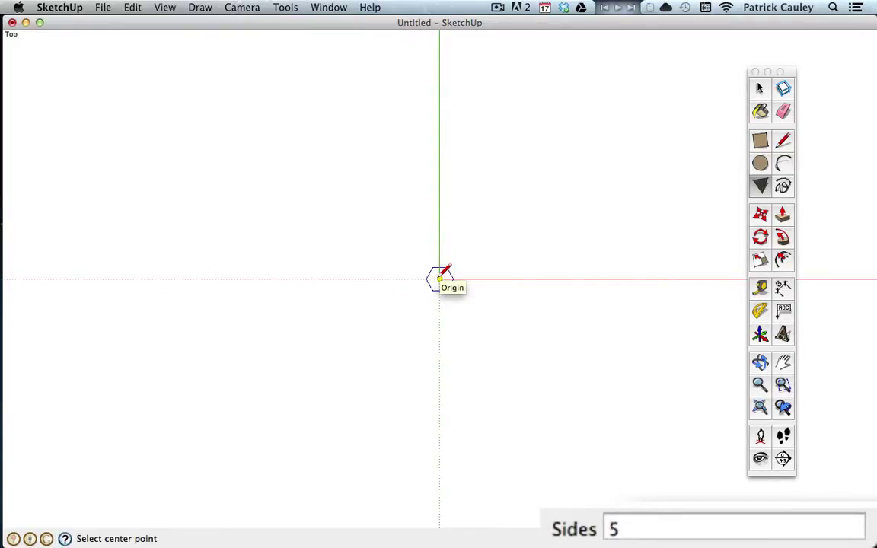
pyautogui.press('Return')
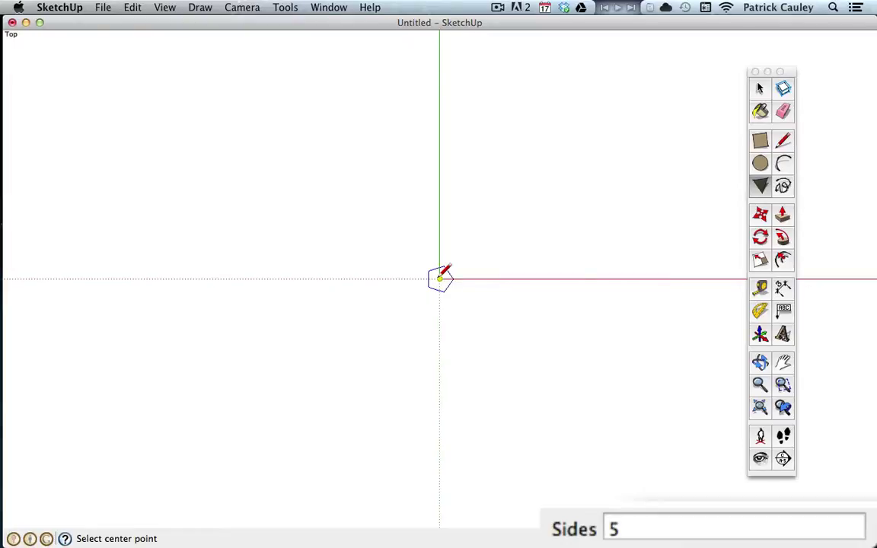
pyautogui.write('6')
pyautogui.press('Return')
pyautogui.write('7')
pyautogui.press('Return')
pyautogui.write('56')
pyautogui.press('Return')
pyautogui.write('6')
pyautogui.press('Return')
# Step: Centre the hexagon on the origin with a 6m radius
pyautogui.click(439, 279)
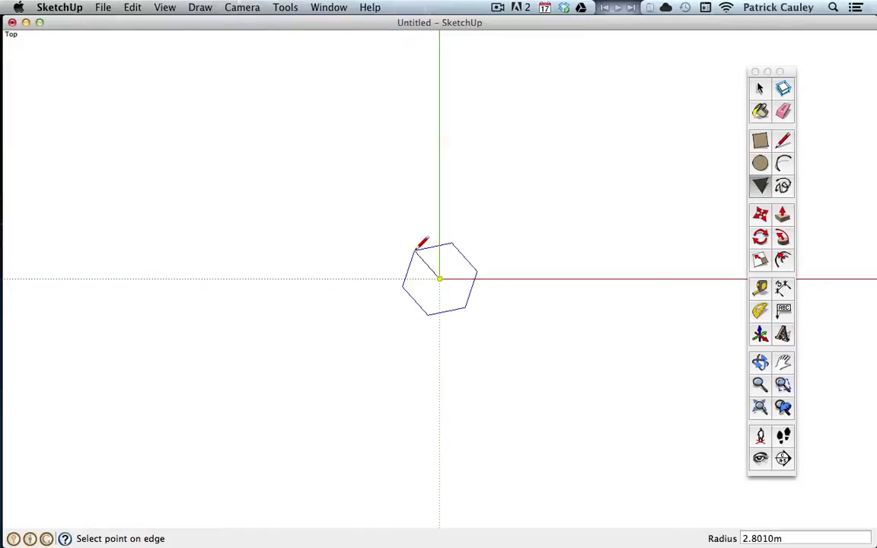
pyautogui.write('6m')
pyautogui.press('Return')
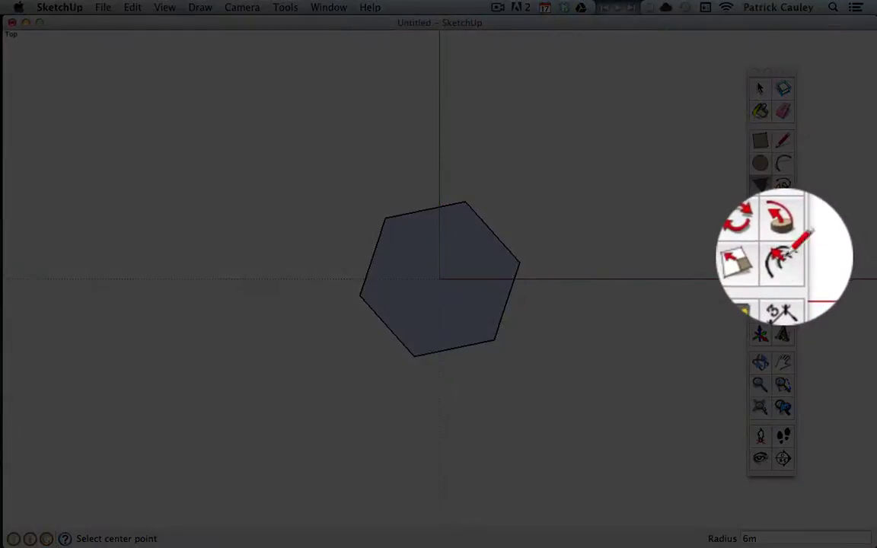
# Step: Offset the hexagon's outline slightly inward
pyautogui.click(783, 260)
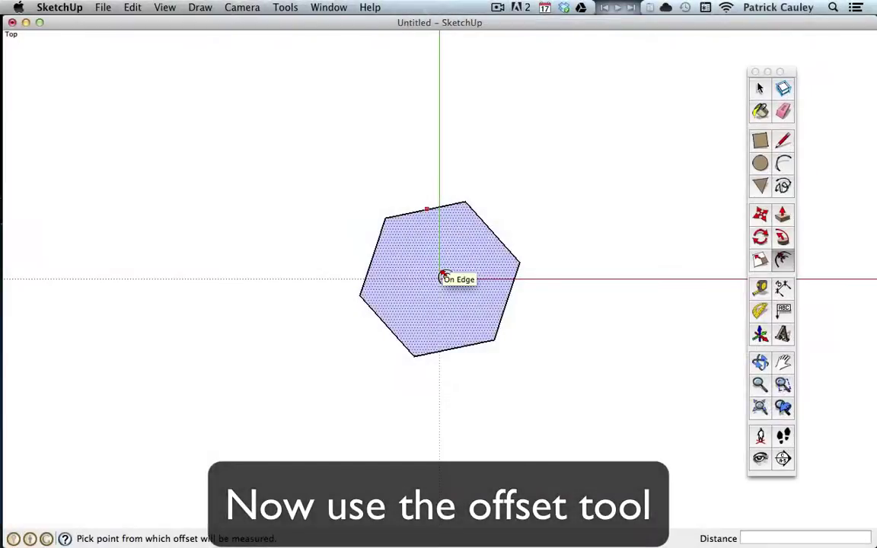
pyautogui.click(443, 275)
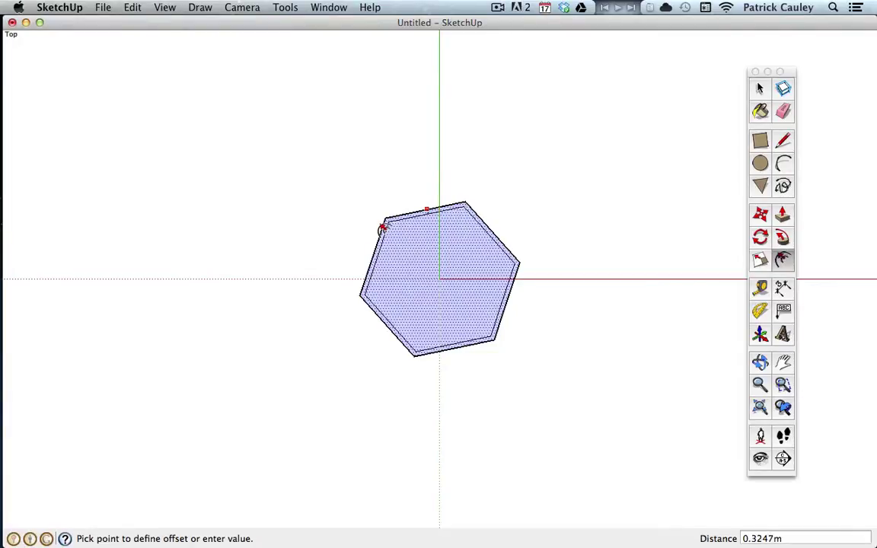
pyautogui.click(382, 228)
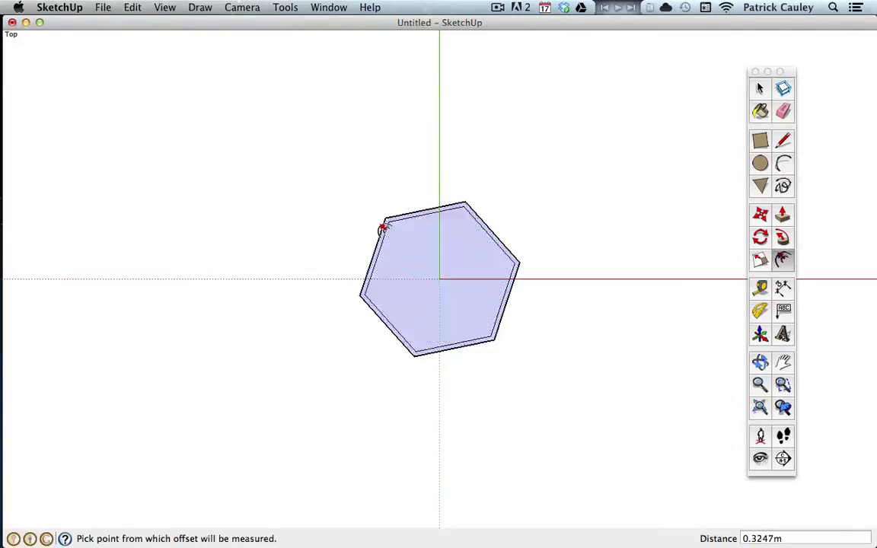
pyautogui.press('space')
# Step: Delete the inner hexagon face to leave a thin ring, viewed in perspective
pyautogui.click(420, 243)
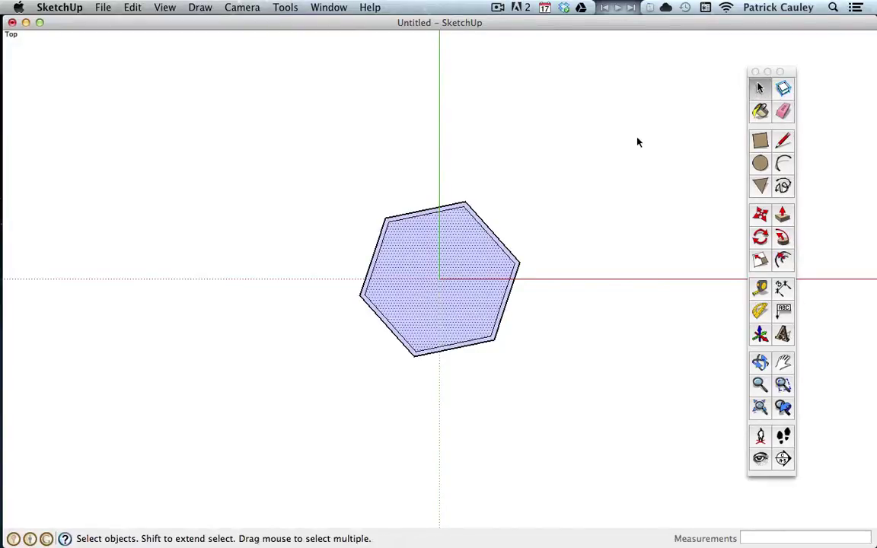
pyautogui.press('Delete')
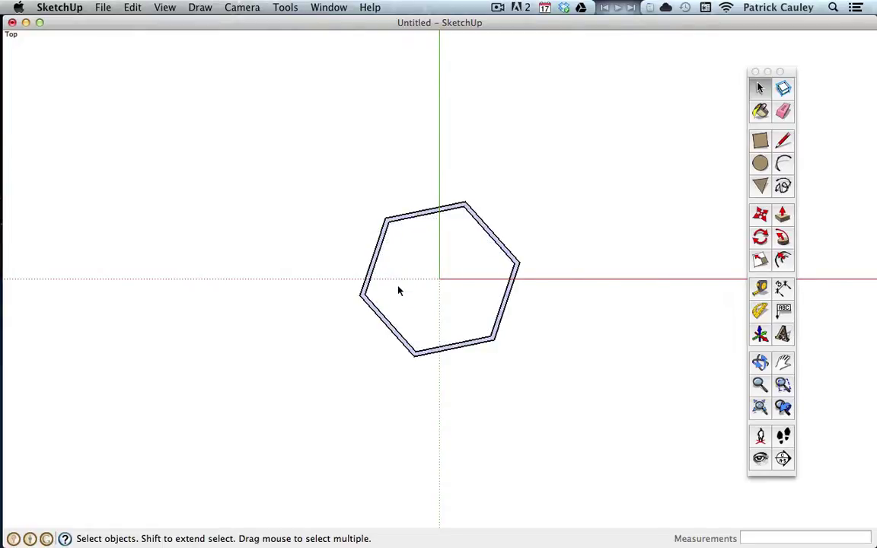
pyautogui.press('o')
pyautogui.moveTo(475, 323); pyautogui.dragTo(469, 137)
pyautogui.moveTo(470, 308); pyautogui.dragTo(446, 307)
# Step: Push/Pull the hexagonal ring face up into walls 4m high
pyautogui.scroll(5, 446, 308)
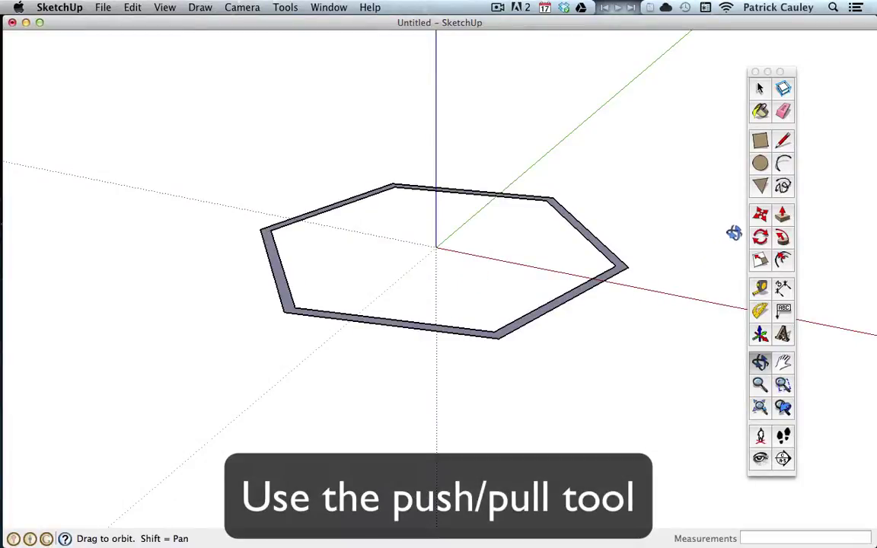
pyautogui.click(784, 216)
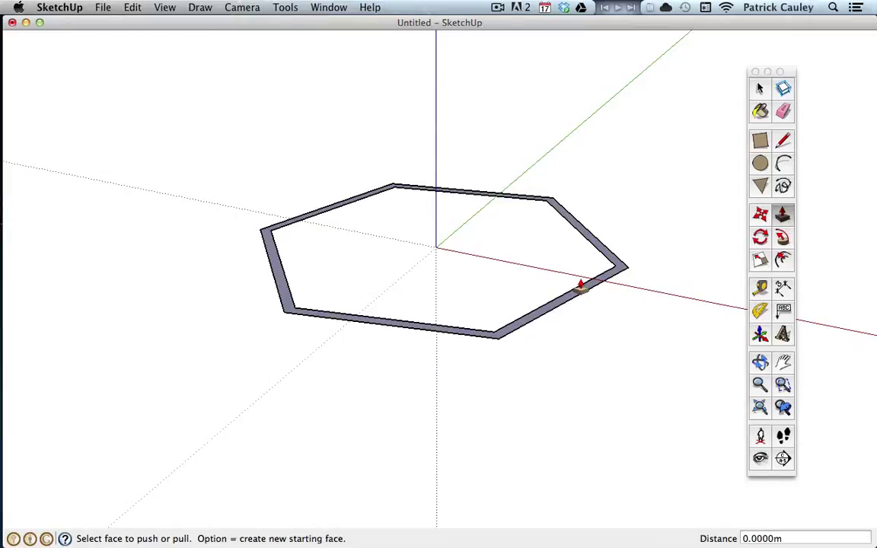
pyautogui.click(614, 262)
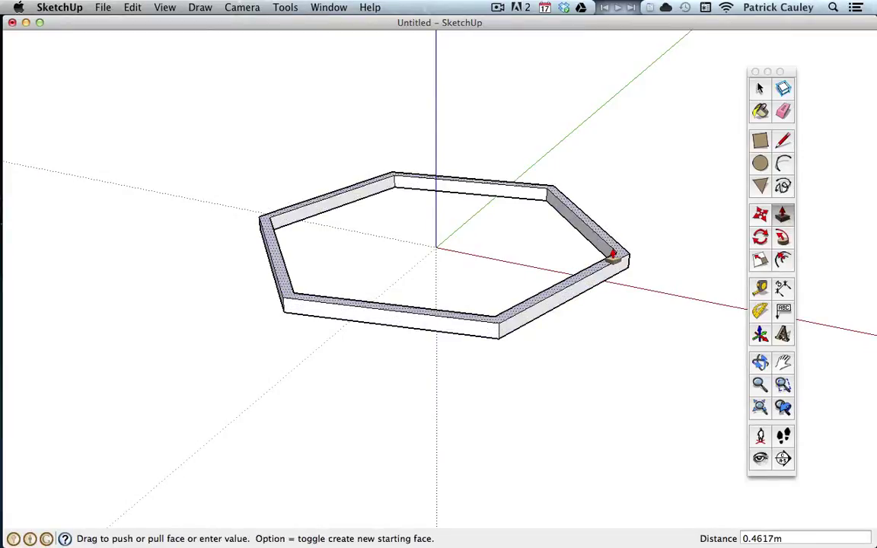
pyautogui.scroll(-3, 606, 228)
pyautogui.scroll(-10, 606, 228)
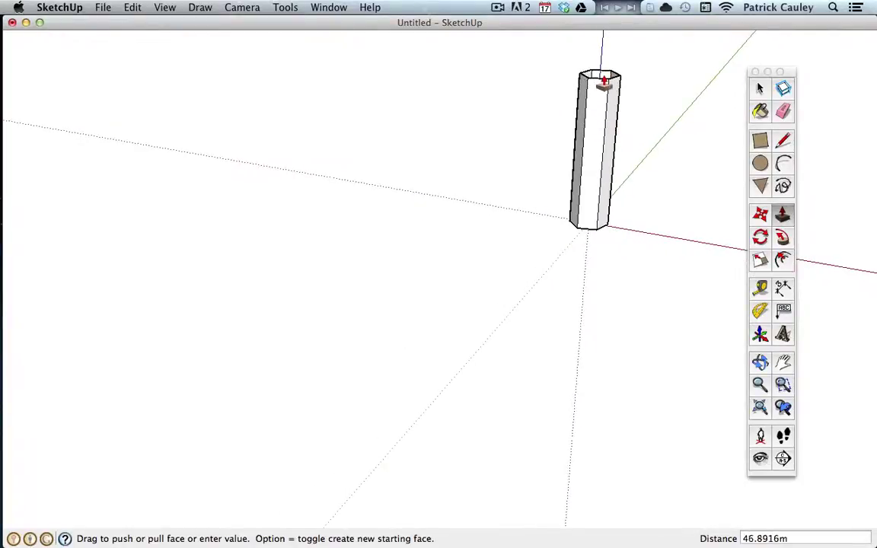
pyautogui.scroll(5, 604, 195)
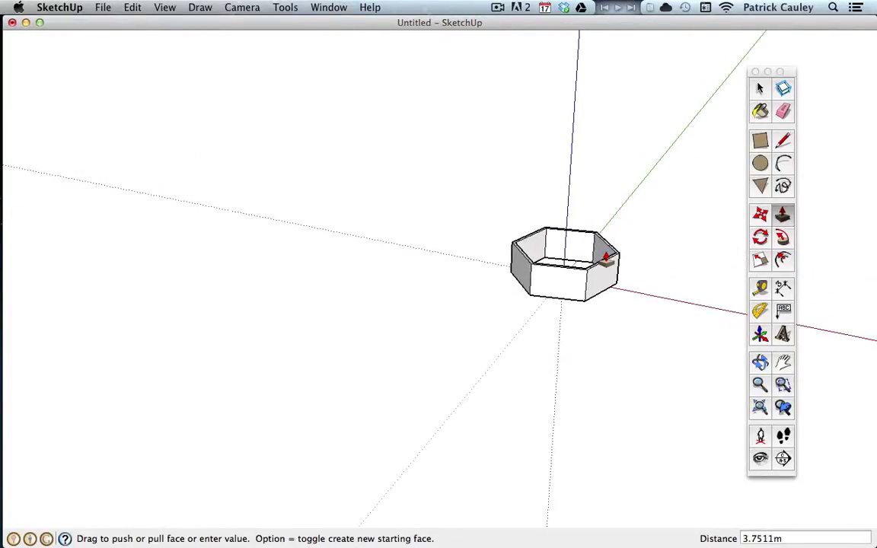
pyautogui.scroll(5, 607, 259)
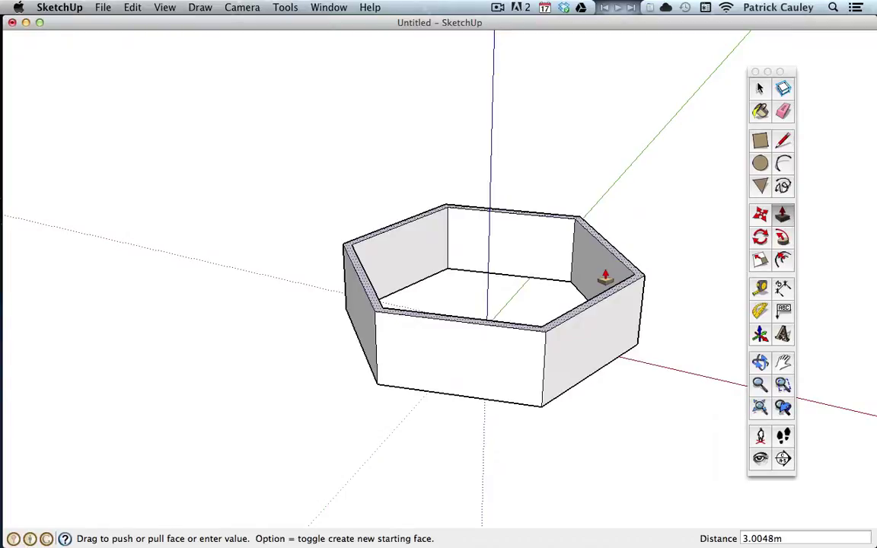
pyautogui.write('4m')
pyautogui.press('Return')
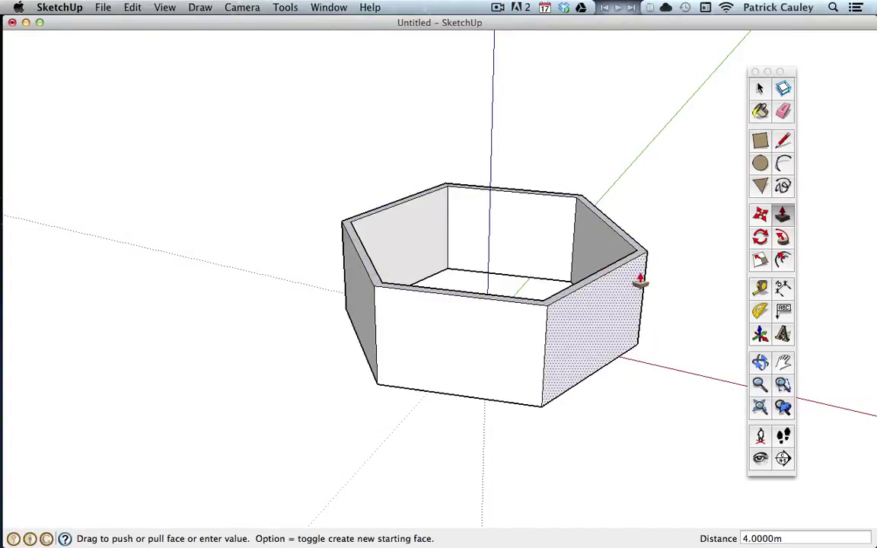
# Step: Face one wall squarely and start a door rectangle on its bottom edge
pyautogui.click(759, 88)
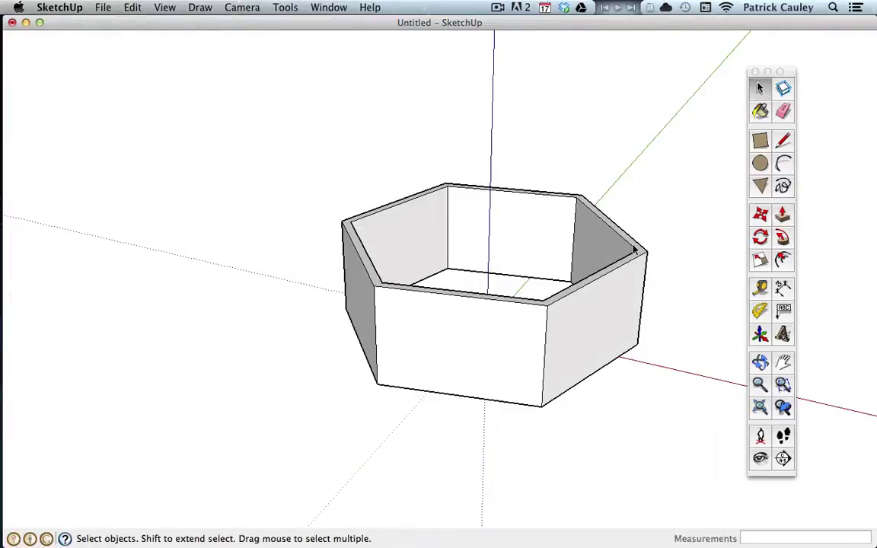
pyautogui.press('o')
pyautogui.moveTo(658, 229); pyautogui.dragTo(391, 263)
pyautogui.moveTo(361, 303); pyautogui.dragTo(499, 166)
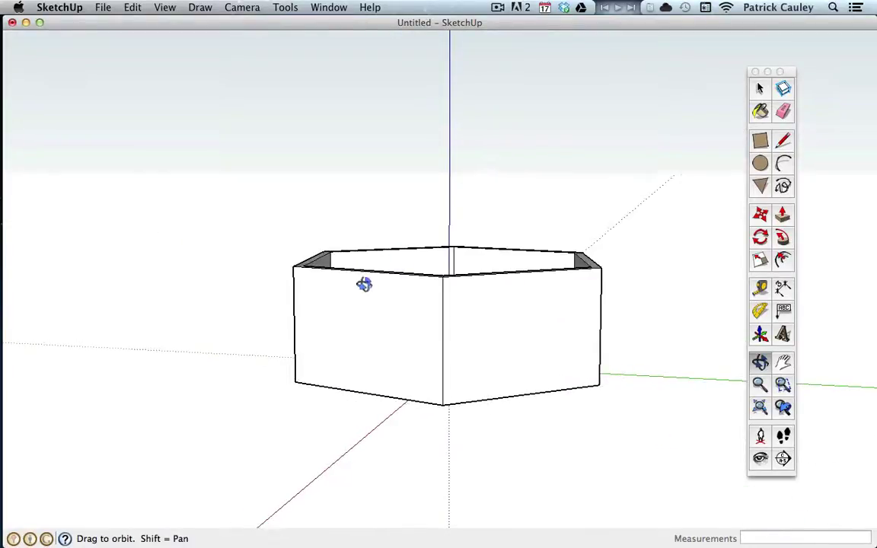
pyautogui.moveTo(358, 288); pyautogui.dragTo(593, 287)
pyautogui.moveTo(376, 305); pyautogui.dragTo(517, 320)
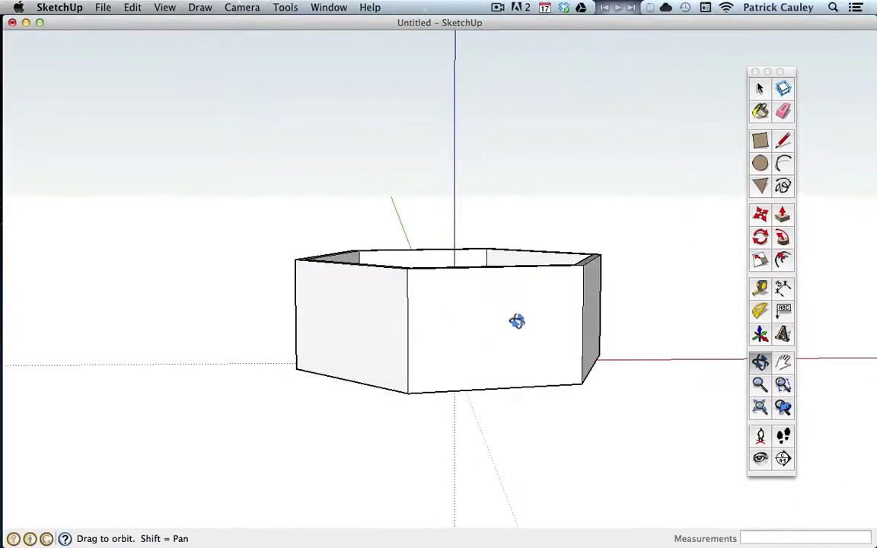
pyautogui.click(763, 140)
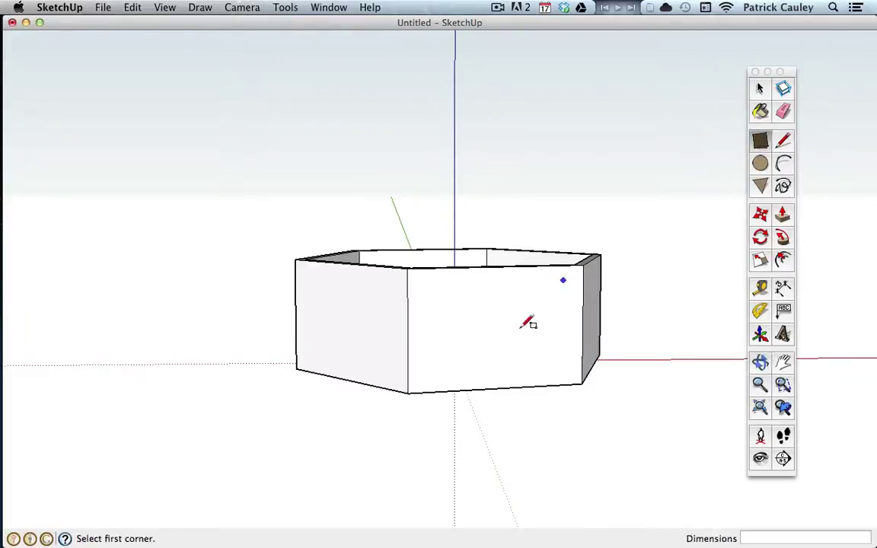
pyautogui.scroll(4, 477, 383)
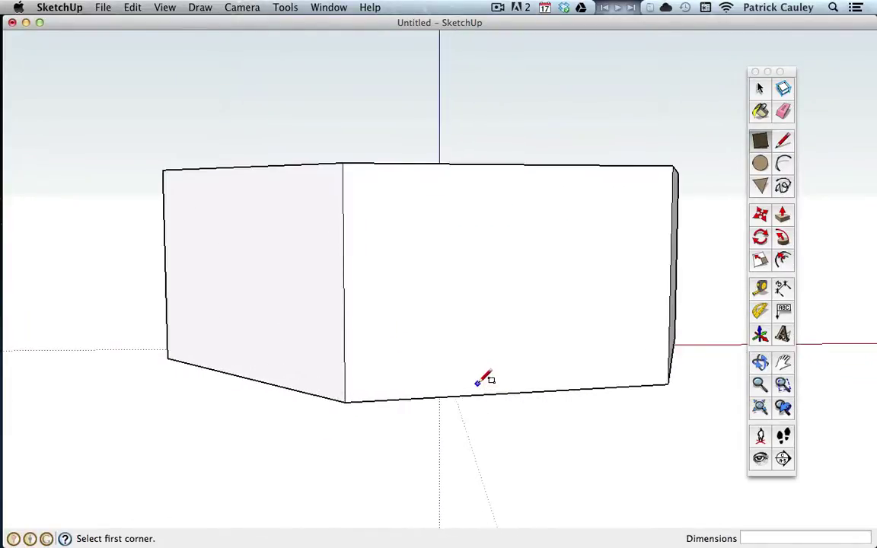
pyautogui.click(477, 394)
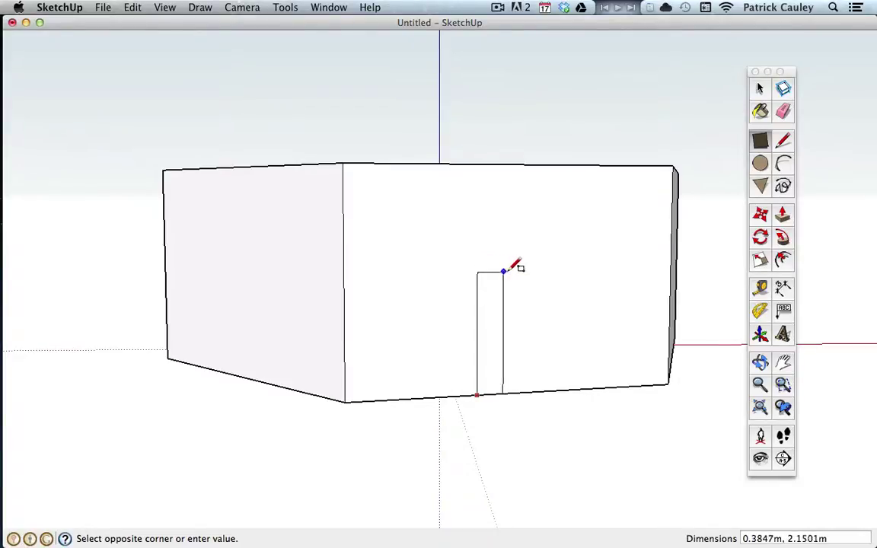
# Step: Complete the door rectangle and push it through the wall as an opening
pyautogui.click(553, 266)
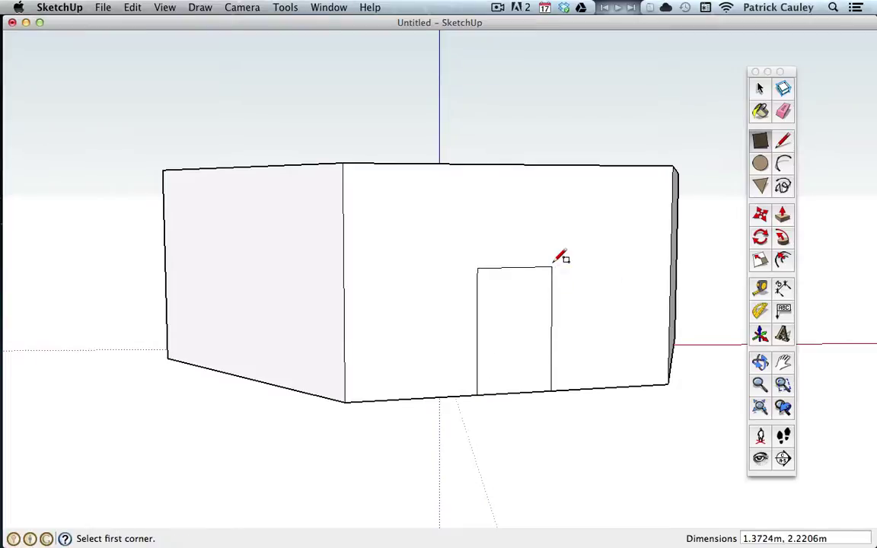
pyautogui.click(783, 214)
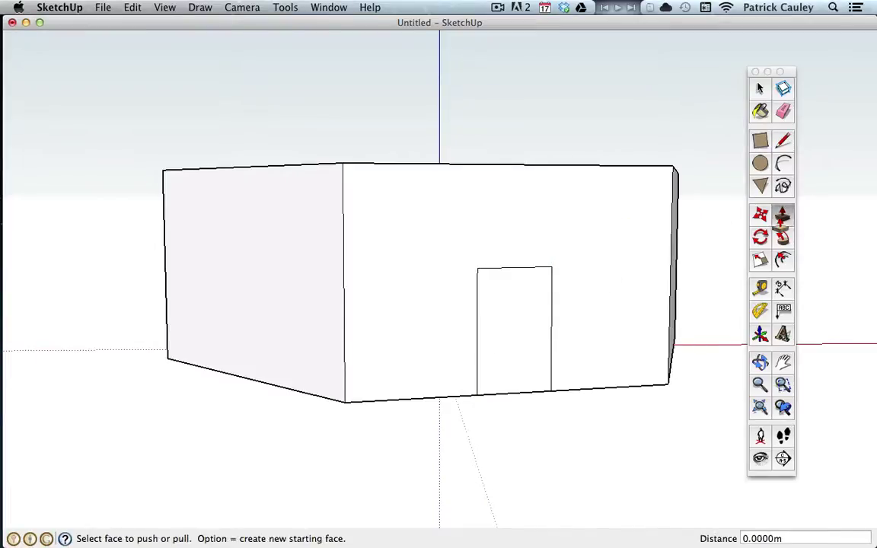
pyautogui.click(523, 323)
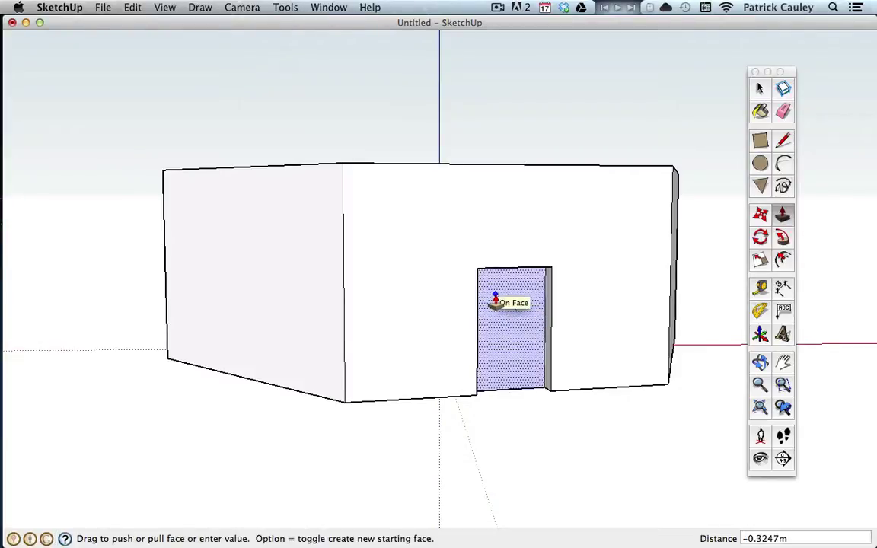
pyautogui.click(494, 301)
# Step: Orbit around and above the room to check the doorway
pyautogui.press('o')
pyautogui.moveTo(538, 278); pyautogui.dragTo(475, 309)
pyautogui.moveTo(357, 280); pyautogui.dragTo(538, 218)
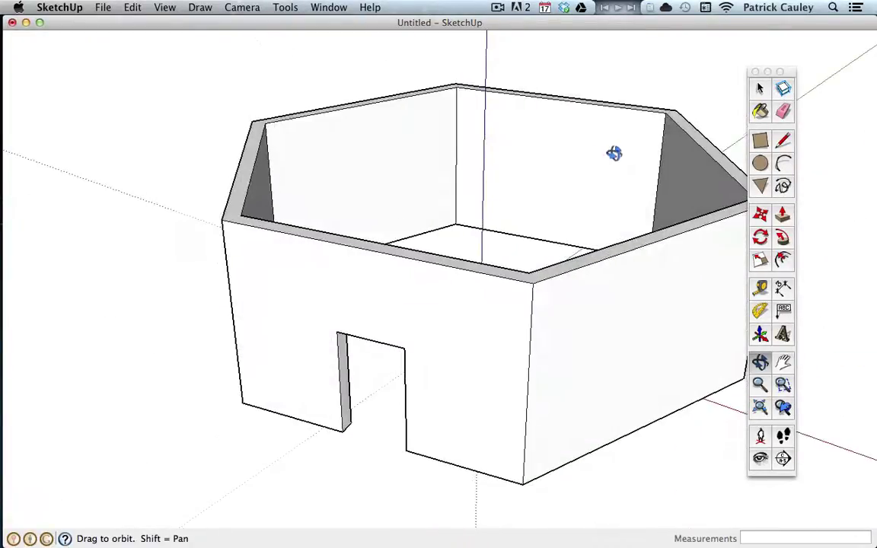
pyautogui.moveTo(614, 154); pyautogui.dragTo(475, 243)
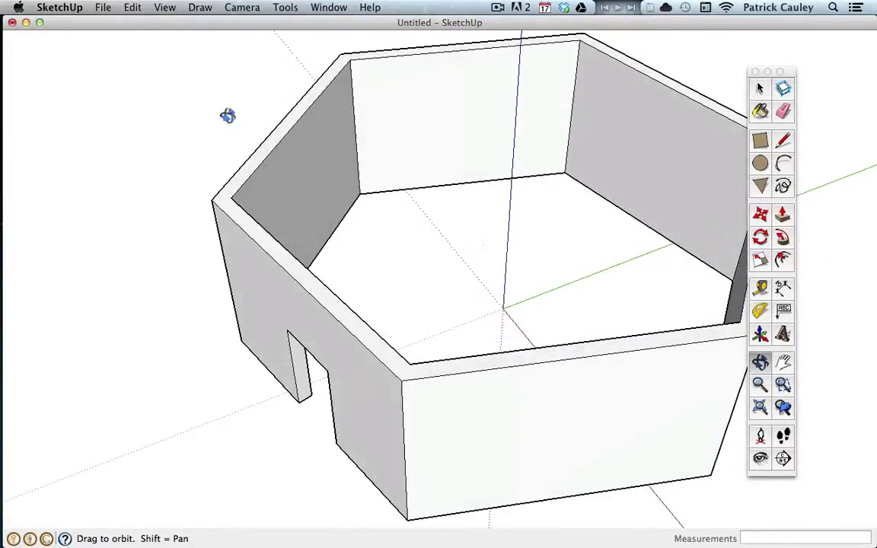
pyautogui.click(103, 8)
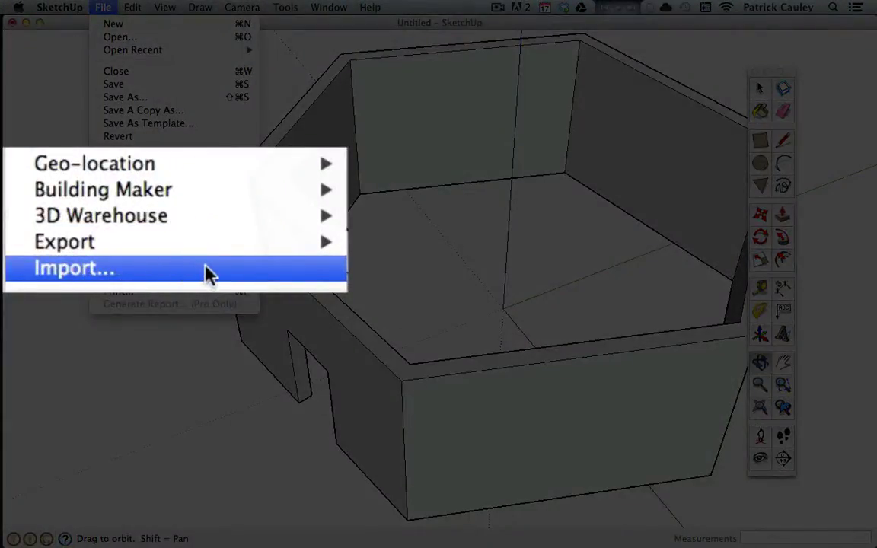
# Step: Import 'van gogh framed' from the Desktop as a SketchUp (*.skp) file
pyautogui.click(189, 245)
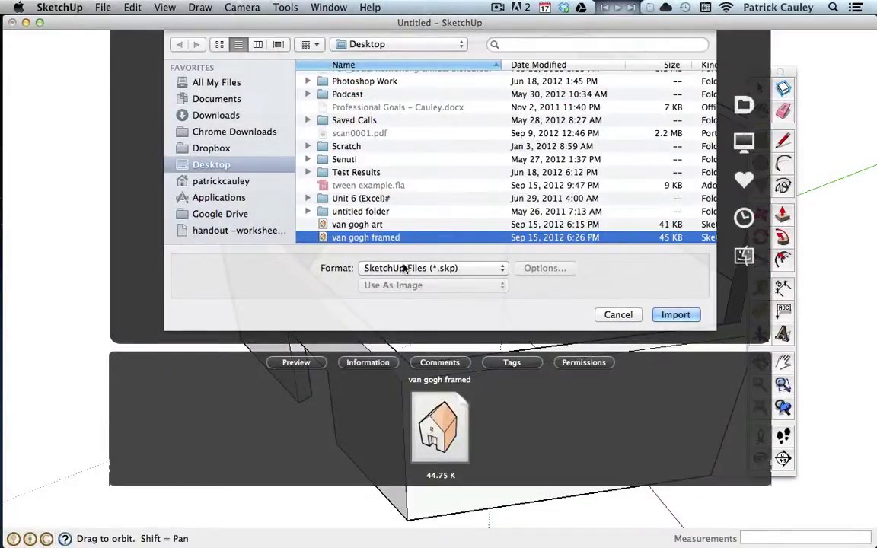
pyautogui.click(398, 269)
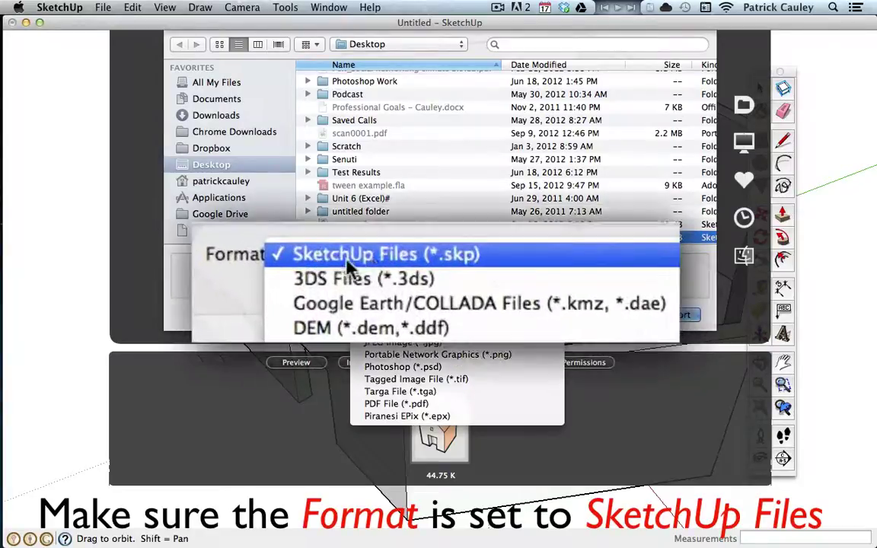
pyautogui.click(461, 265)
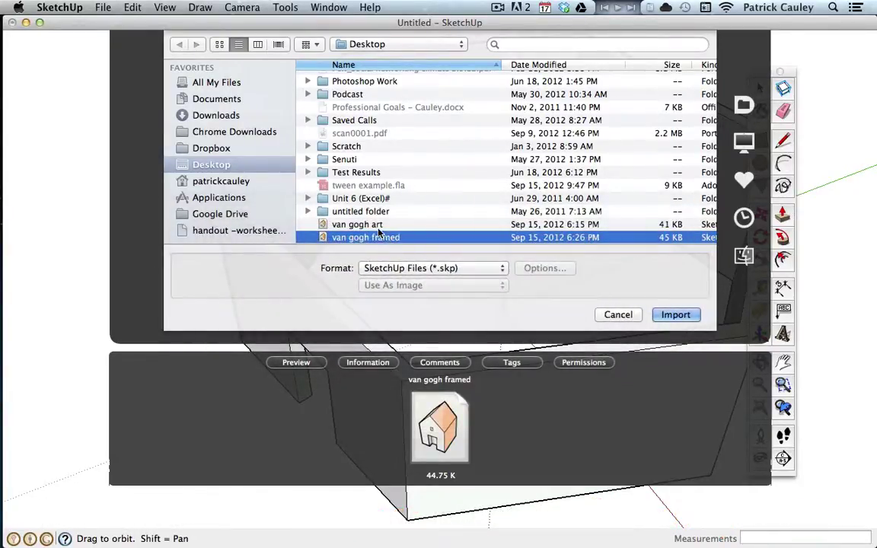
pyautogui.click(347, 223)
pyautogui.click(378, 238)
pyautogui.click(674, 315)
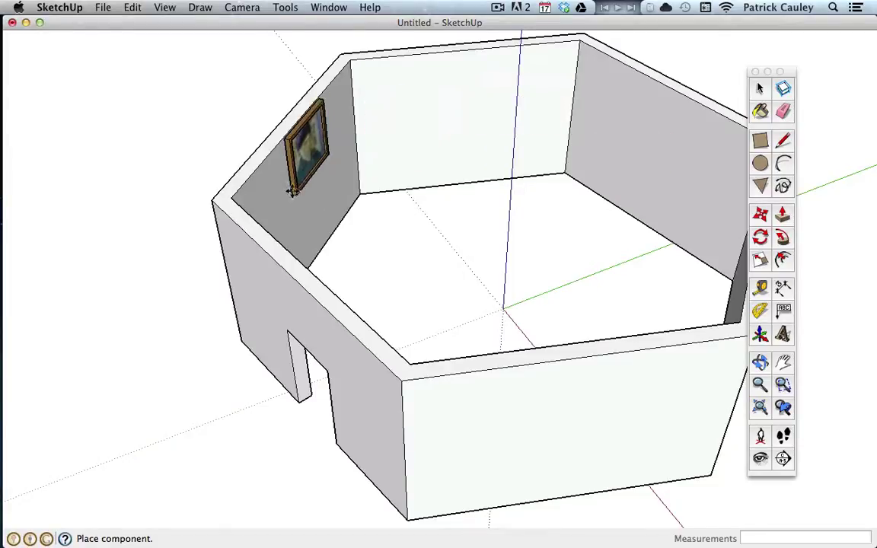
# Step: Place the framed painting on the left inner wall and clear its selection
pyautogui.click(289, 231)
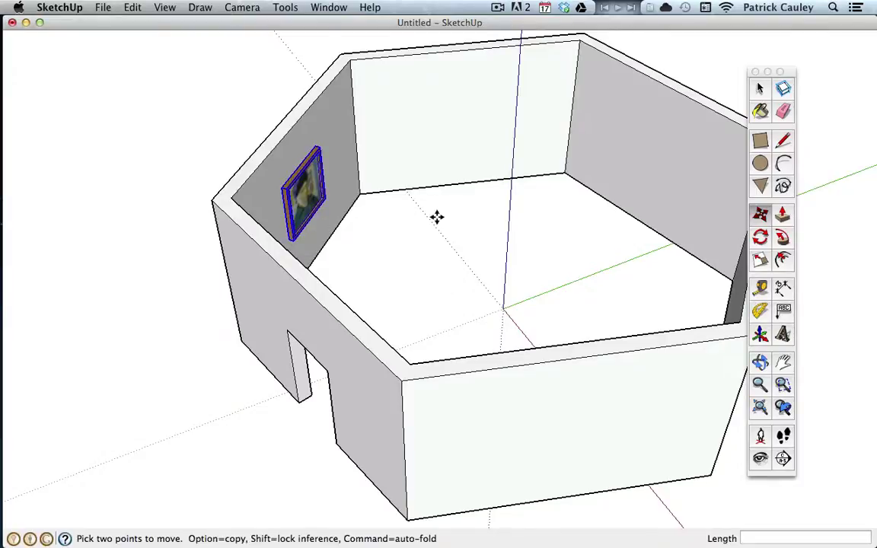
pyautogui.press('o')
pyautogui.moveTo(507, 223); pyautogui.dragTo(437, 197)
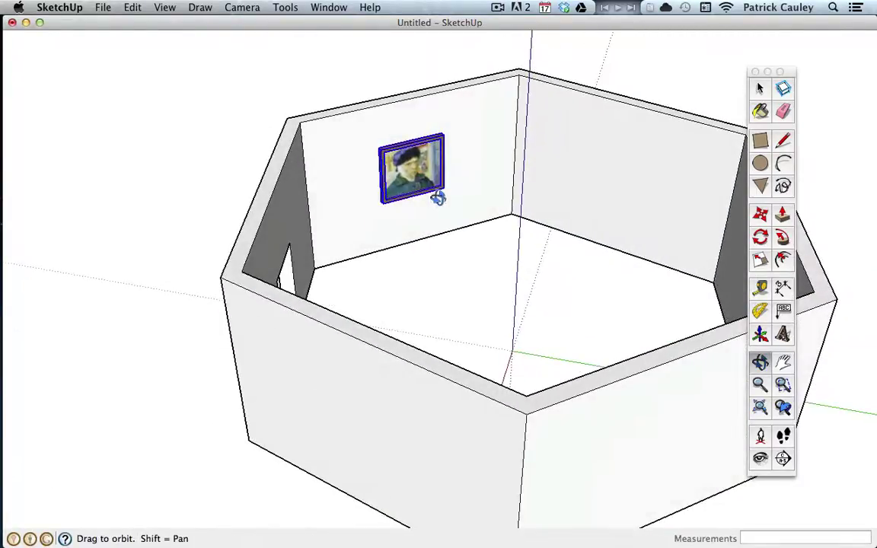
pyautogui.click(759, 88)
pyautogui.click(683, 74)
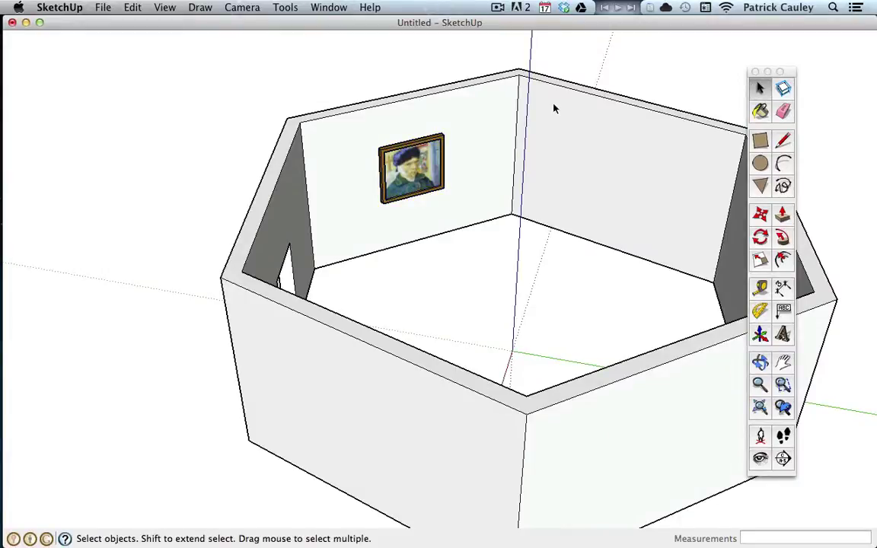
pyautogui.click(450, 174)
# Step: Orbit over the room and back to face the painting wall
pyautogui.press('o')
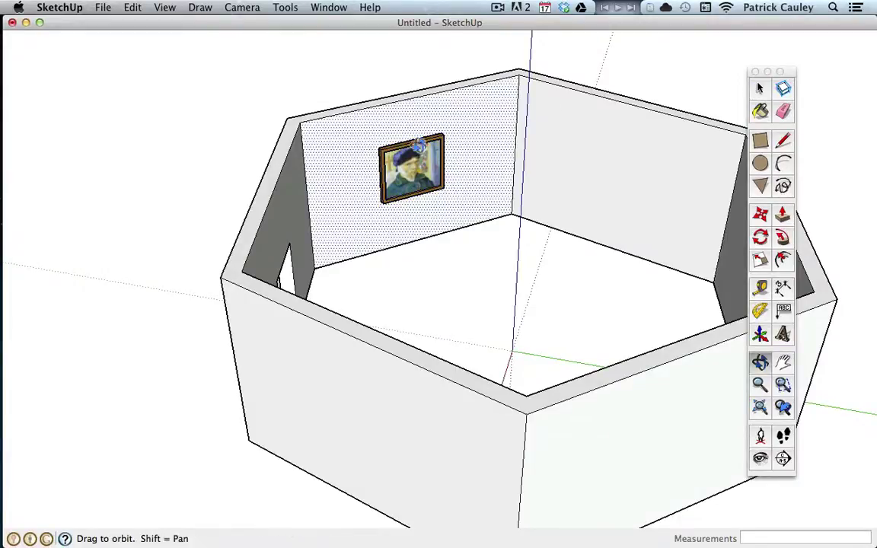
pyautogui.moveTo(415, 143); pyautogui.dragTo(467, 241)
pyautogui.moveTo(350, 114); pyautogui.dragTo(433, 228)
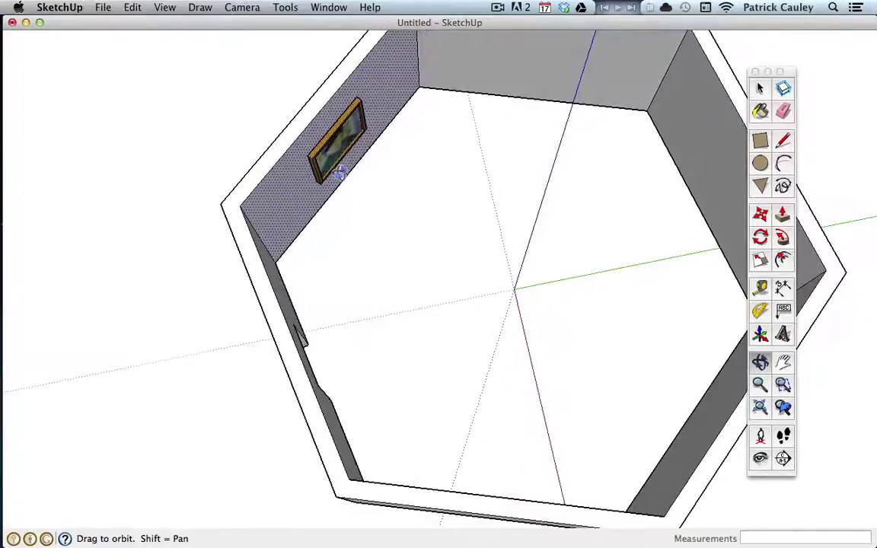
pyautogui.moveTo(332, 166); pyautogui.dragTo(283, 280)
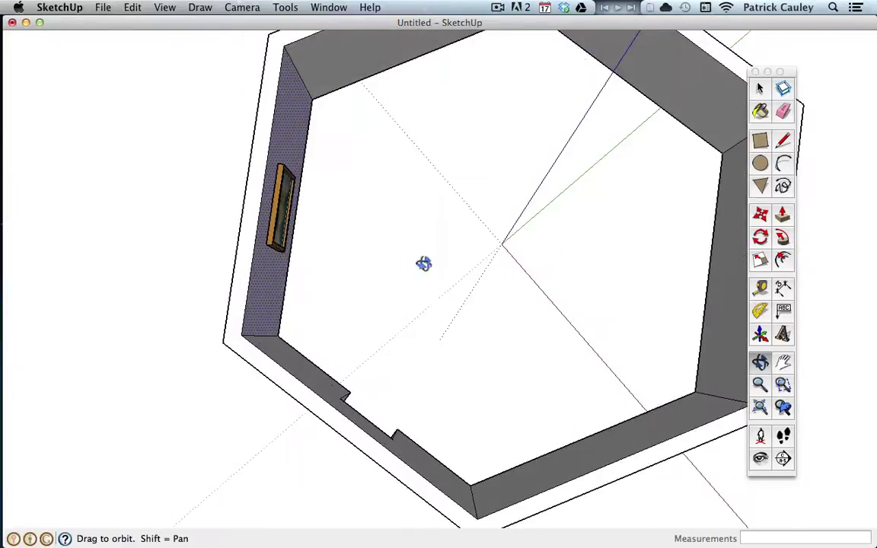
pyautogui.moveTo(425, 264); pyautogui.dragTo(284, 222)
pyautogui.moveTo(455, 254); pyautogui.dragTo(295, 150)
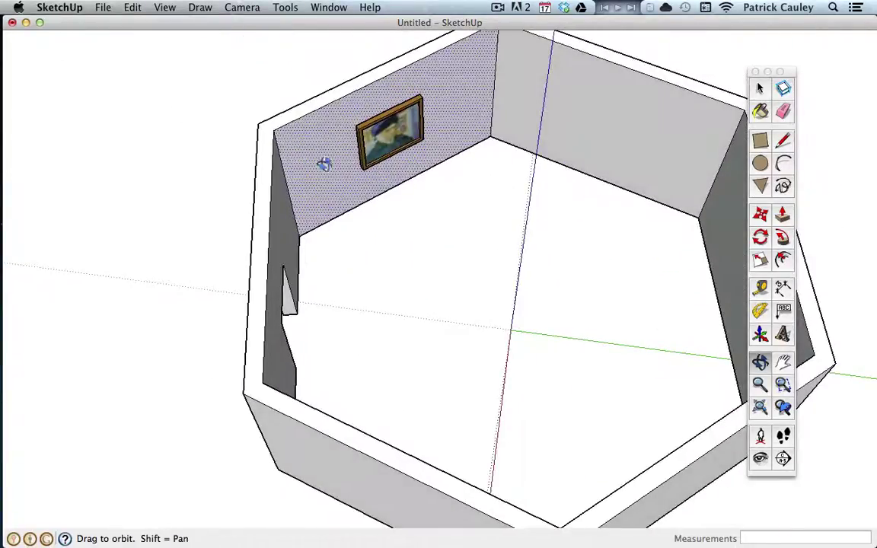
pyautogui.moveTo(347, 175); pyautogui.dragTo(255, 41)
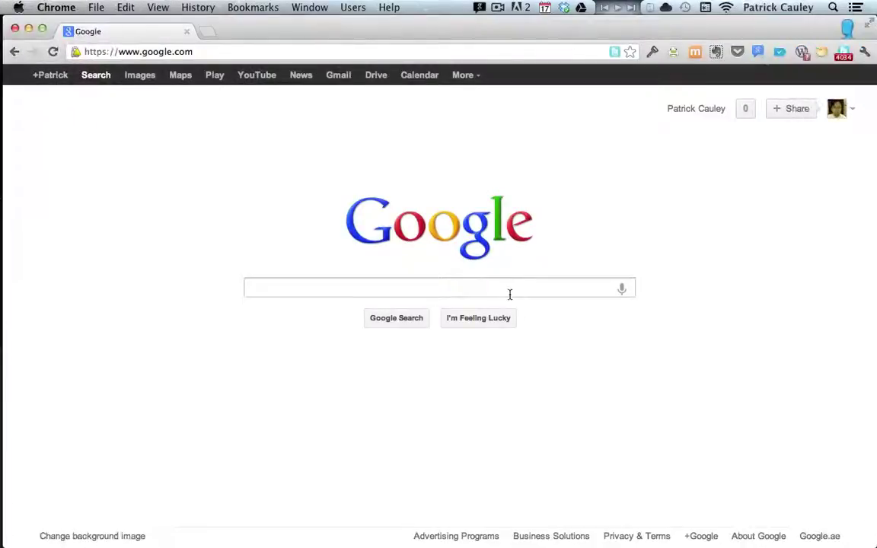
# Step: Search Google for '3d warehouse'
pyautogui.click(510, 293)
pyautogui.write('3')
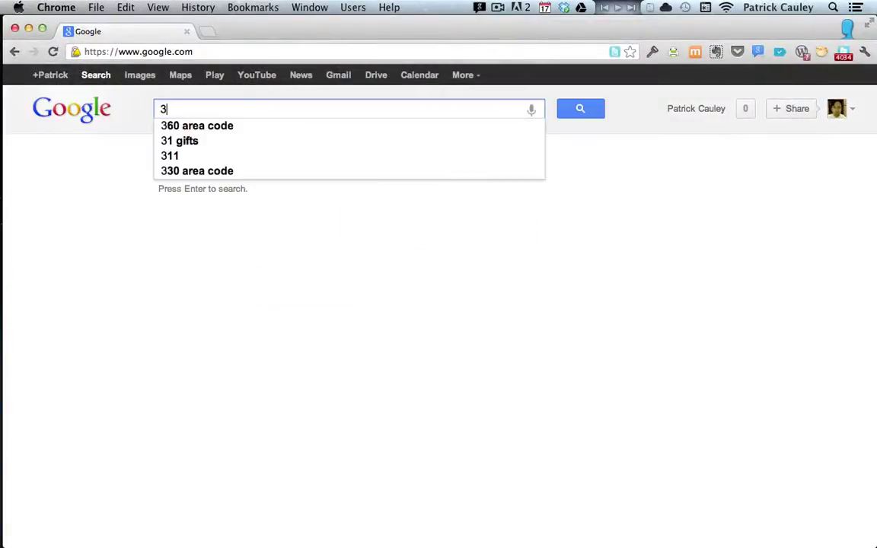
pyautogui.write('d ')
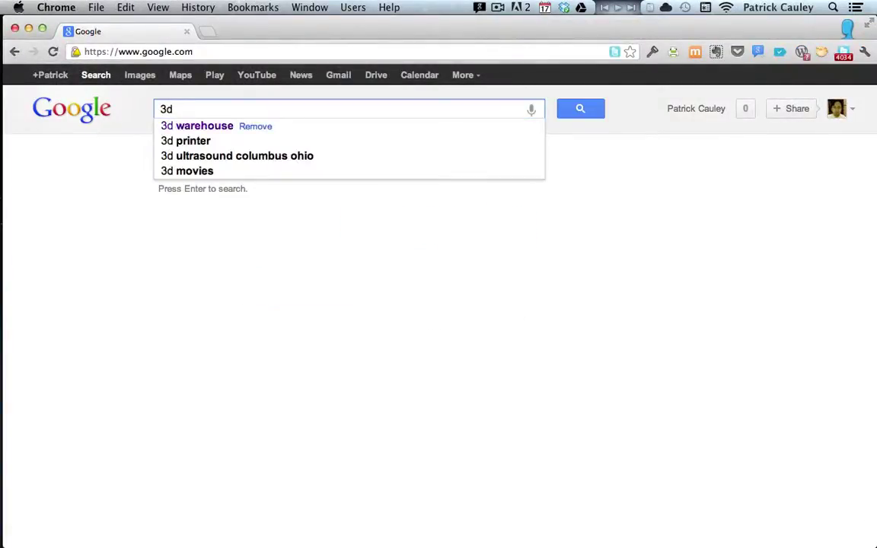
pyautogui.write('warehouse')
pyautogui.press('Return')
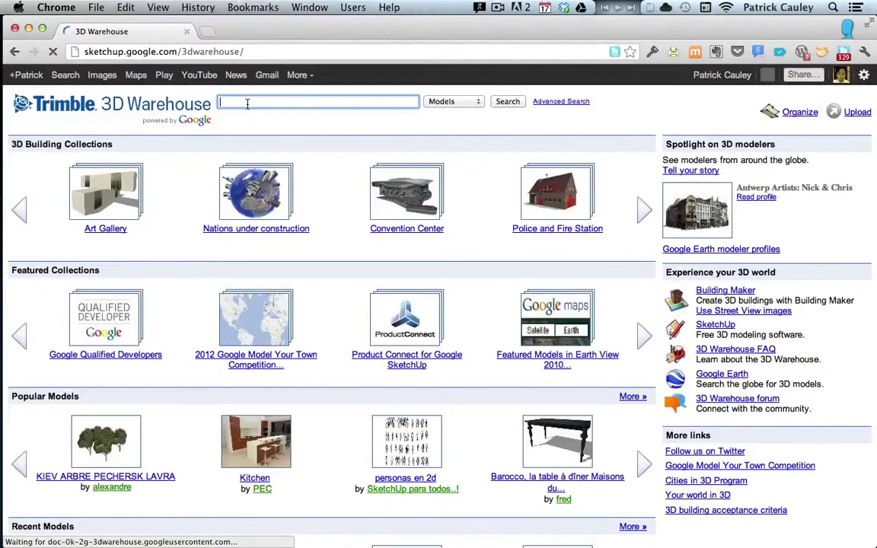
# Step: Search 3D Warehouse for 'fountains' and open 'Fountain with pool high polygon'
pyautogui.click(247, 104)
pyautogui.write('fountains')
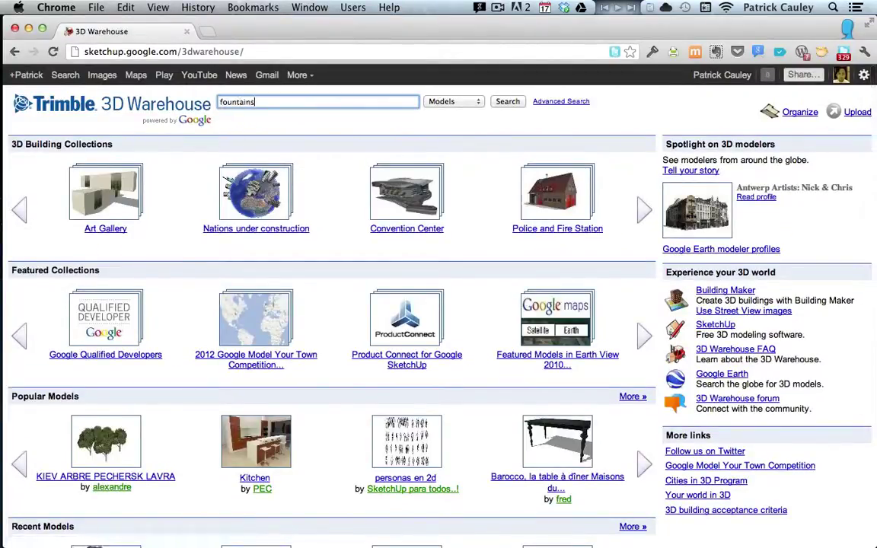
pyautogui.press('Return')
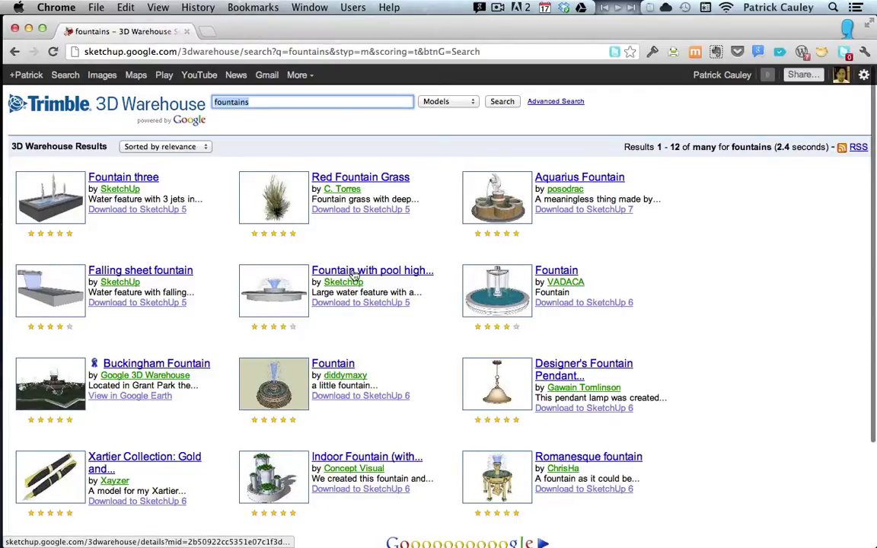
pyautogui.scroll(-2, 364, 353)
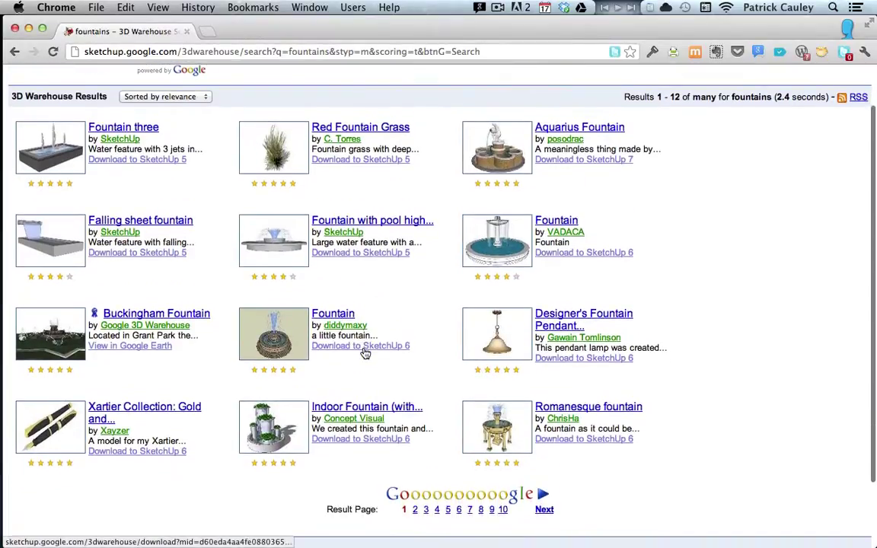
pyautogui.click(357, 222)
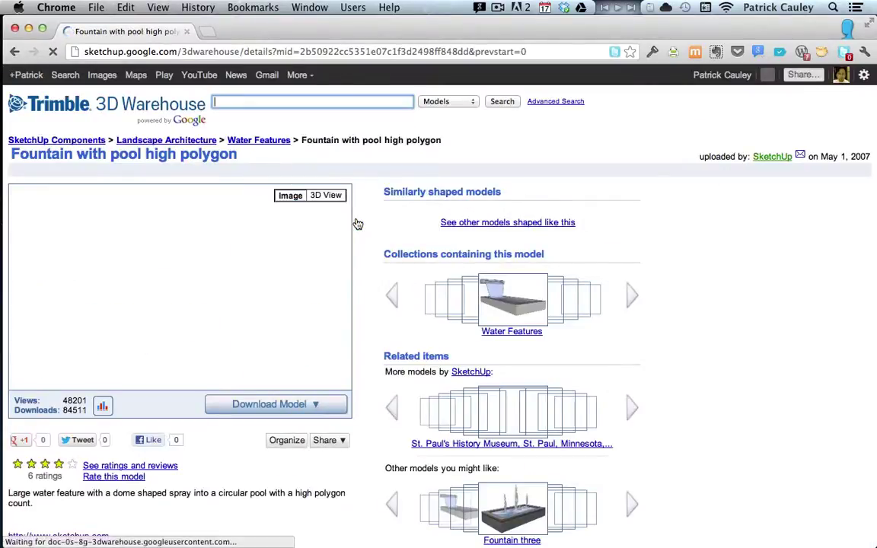
# Step: Download the model's 216 kb SketchUp 5 file
pyautogui.click(316, 406)
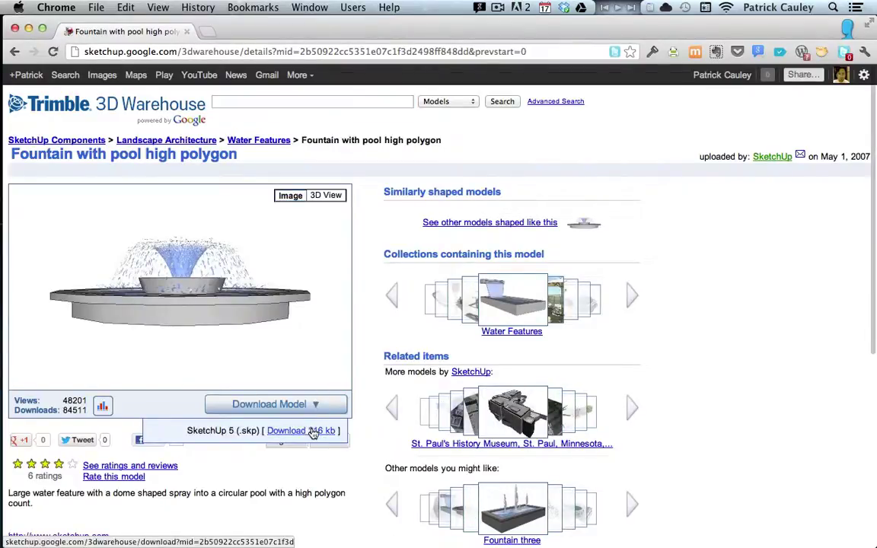
pyautogui.click(312, 432)
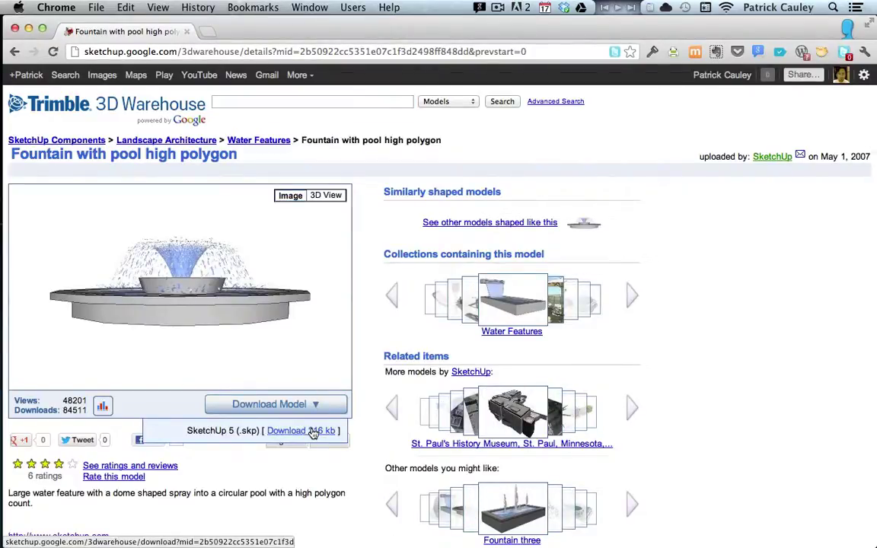
pyautogui.click(347, 406)
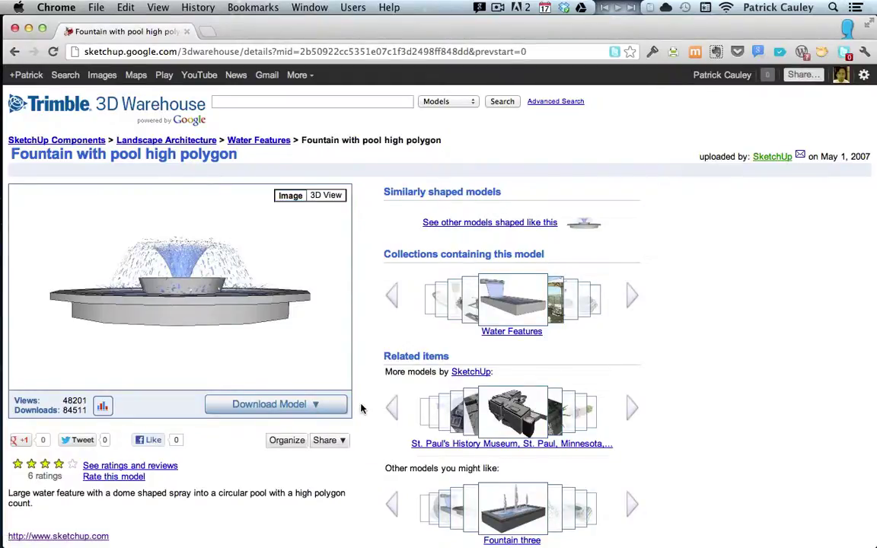